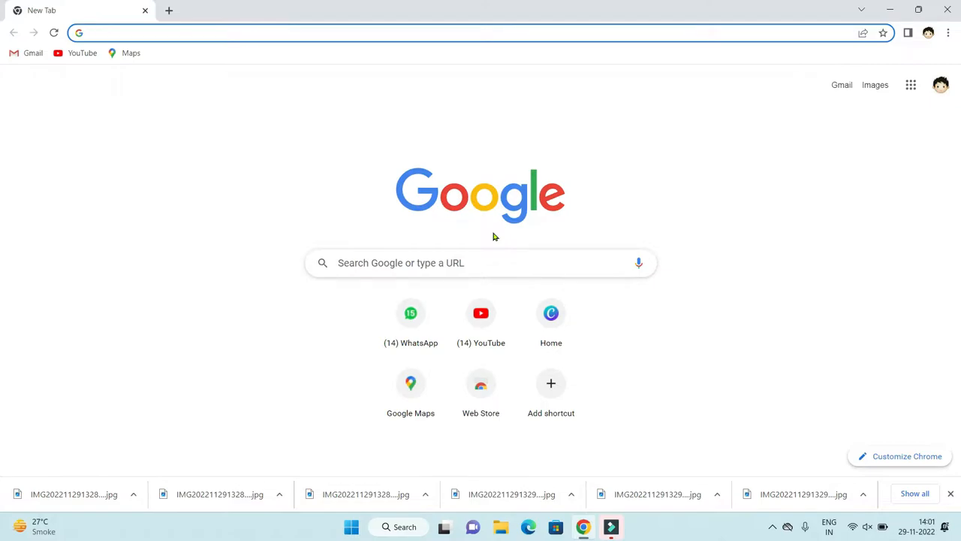
- Search Google for 'bpsc' and open the Bihar Public Service Commission site, bpsc.bih.nic.in
click(492, 239)
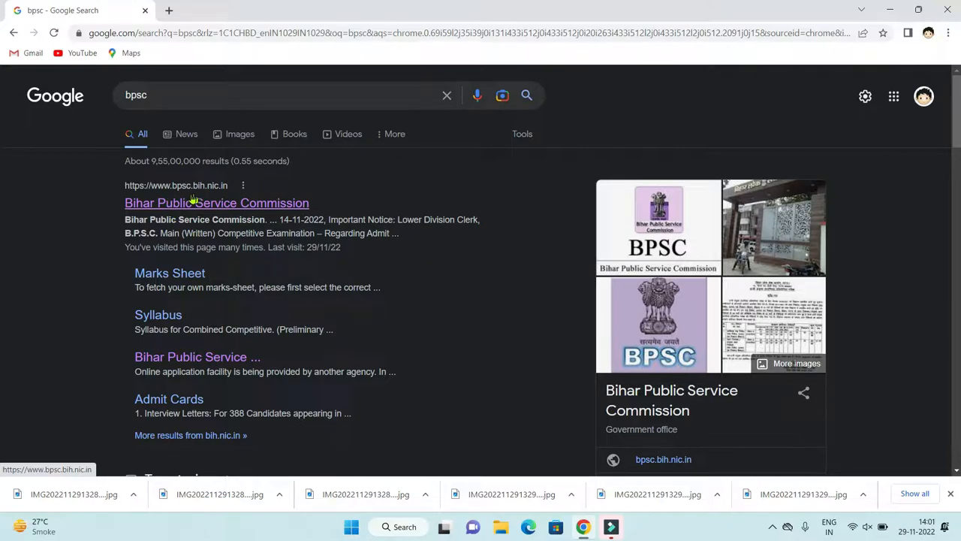
click(233, 203)
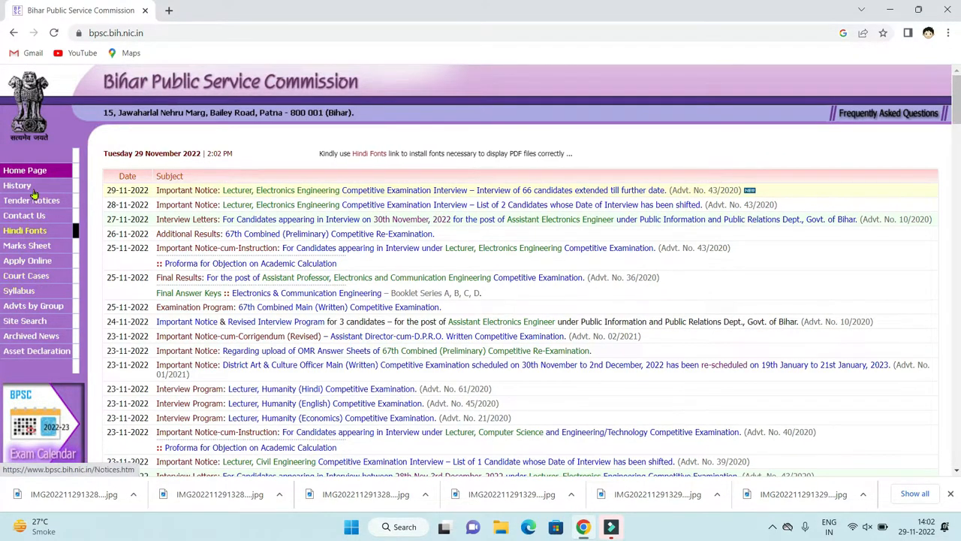
- From Apply Online, follow the B.P.S.C. Online Application link and accept the leaving-site alert
click(40, 265)
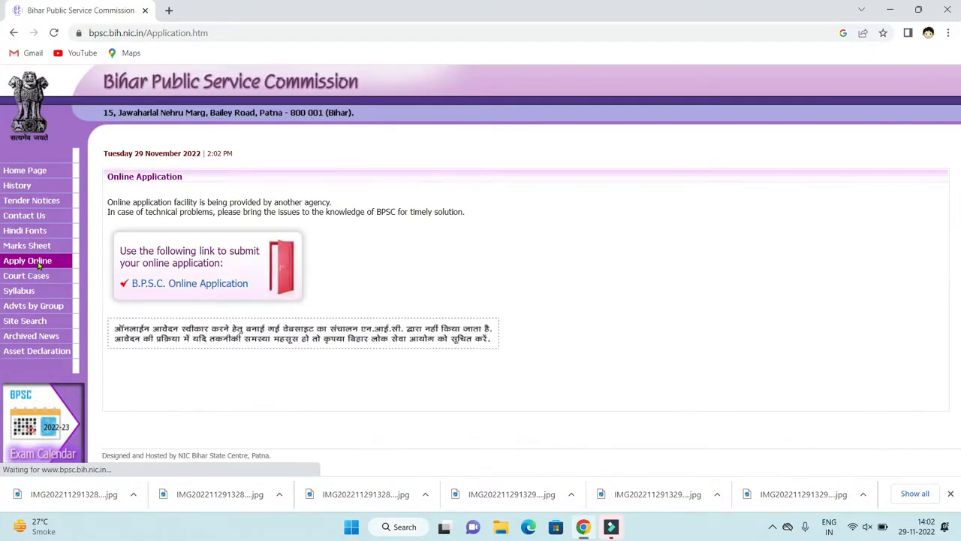
click(215, 292)
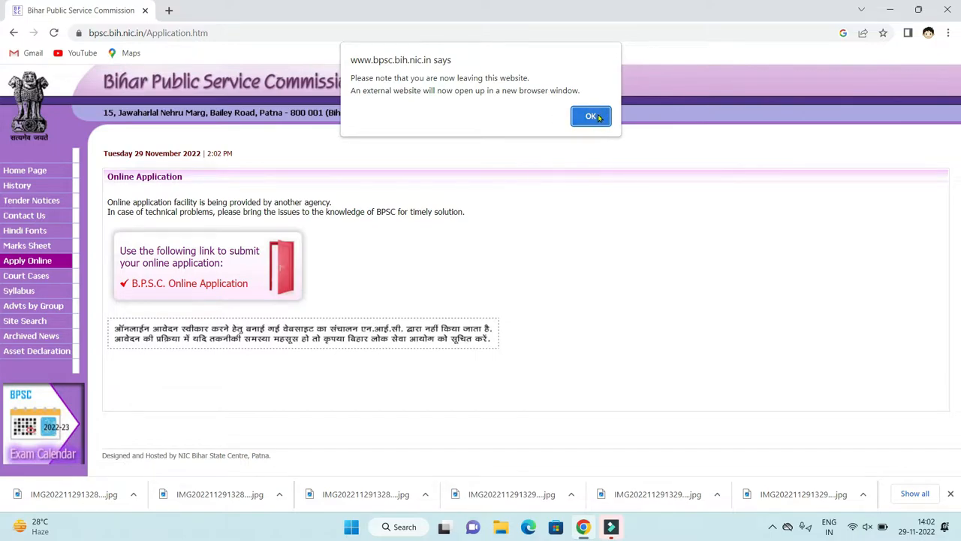
click(591, 117)
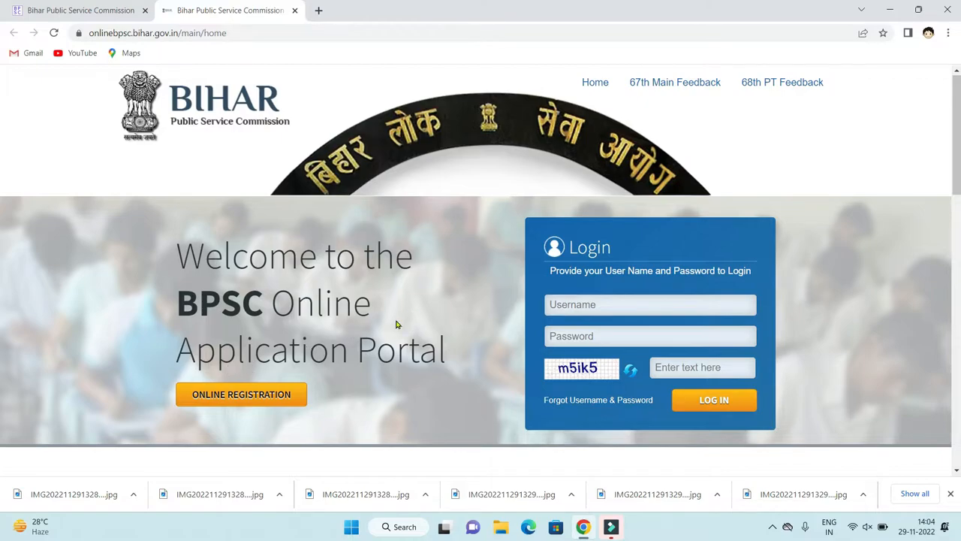
- Jump to the Online Registration list of advertisements and posts
click(268, 394)
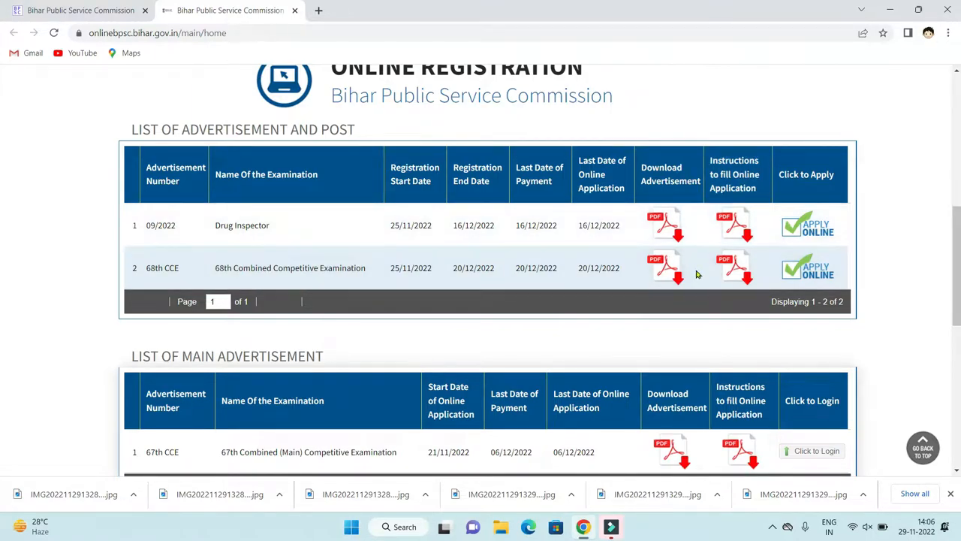
- Download the 68th CCE advertisement (68ccept.pdf) and start the 68th CCE online application
click(667, 271)
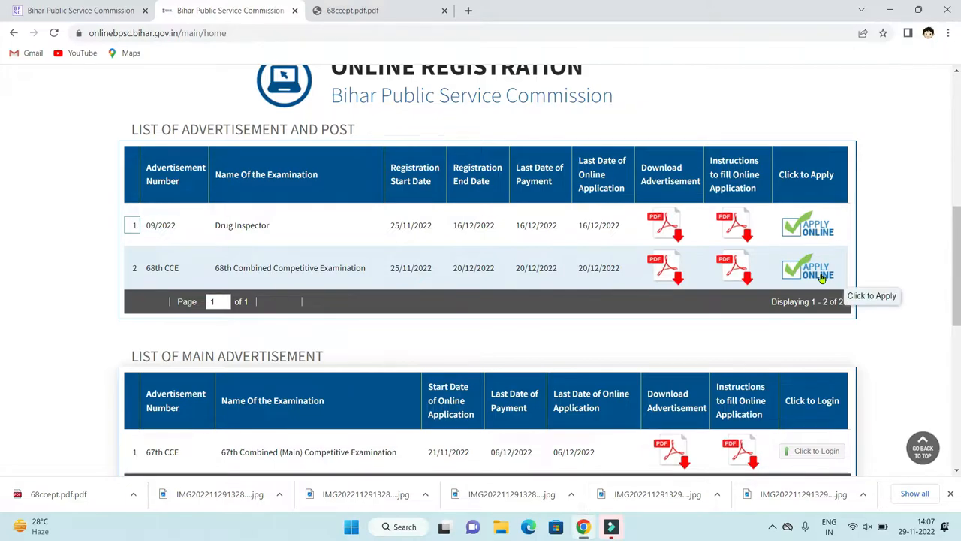
click(822, 277)
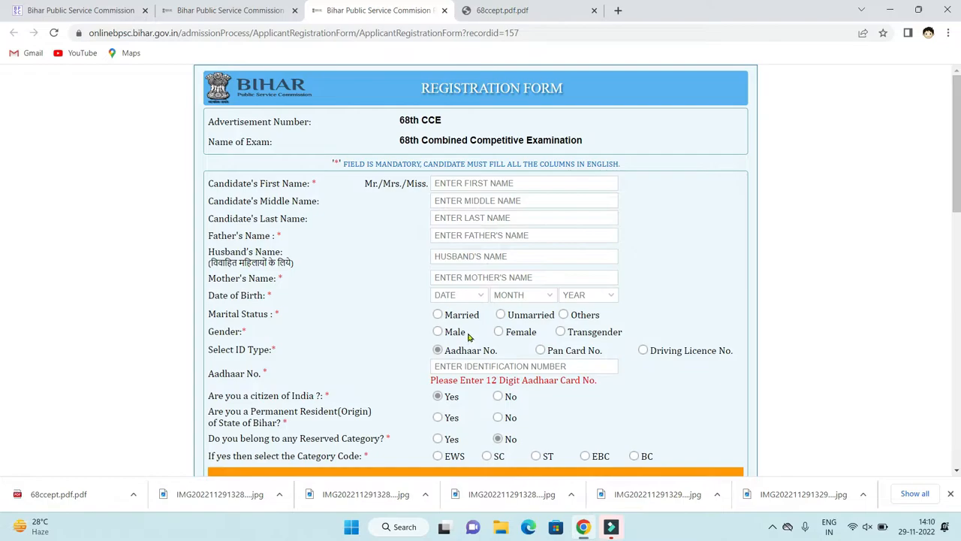
- Scroll down the 68th CCE registration form to the Bihar permanent-resident question, answered Yes
scroll(292, 203, down, 2)
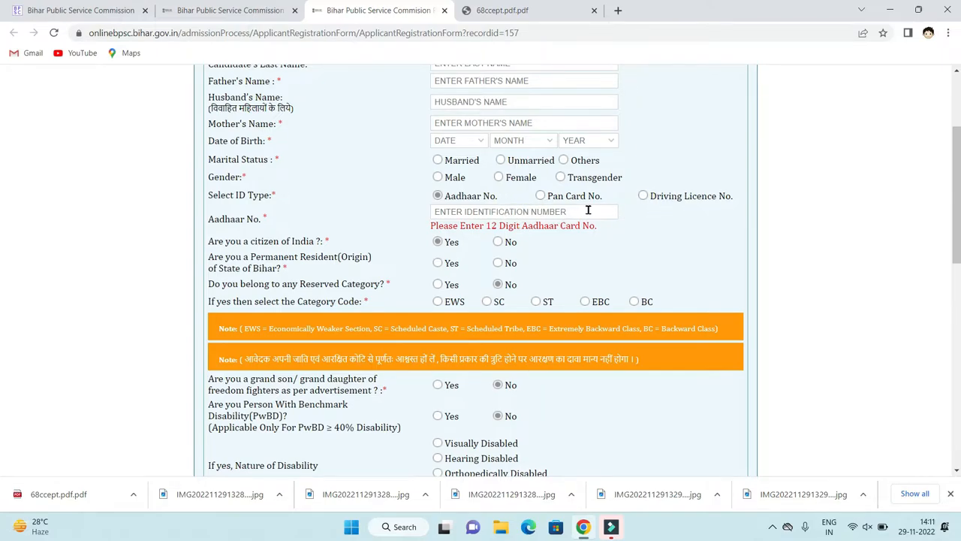
scroll(304, 167, down, 1)
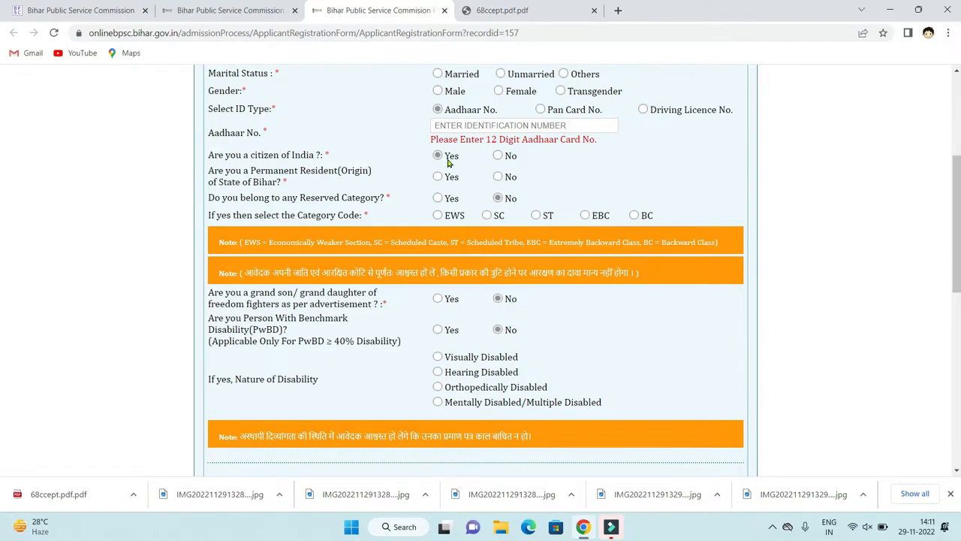
scroll(449, 162, down, 1)
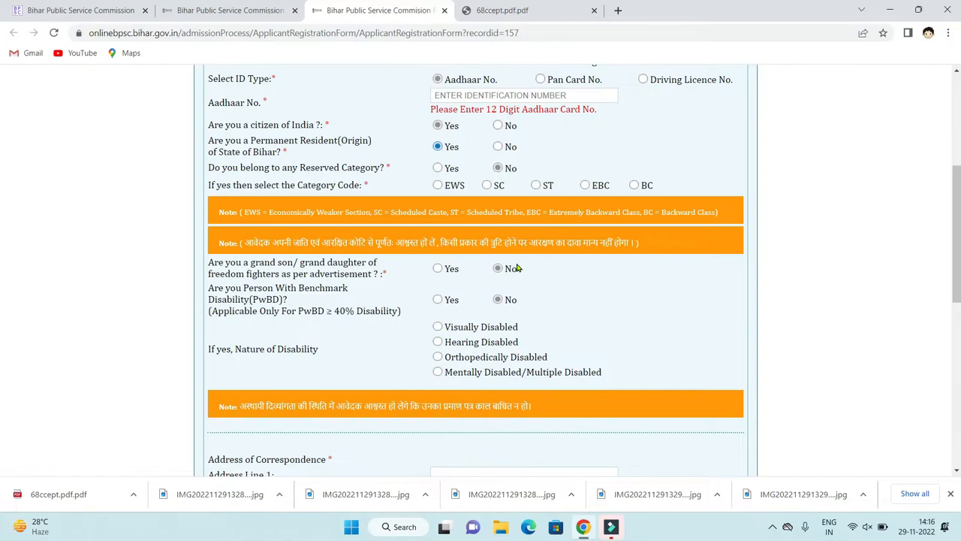
click(499, 148)
click(536, 186)
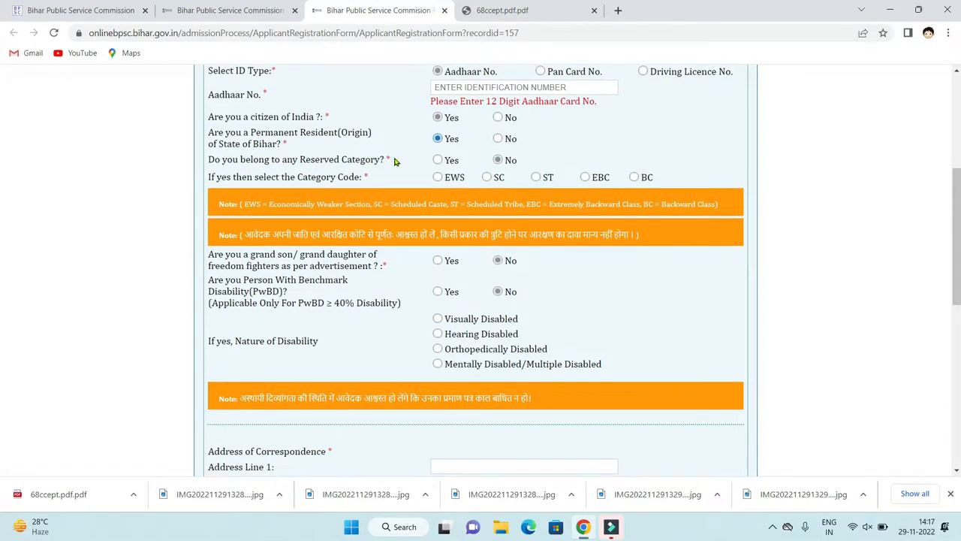
scroll(394, 160, down, 1)
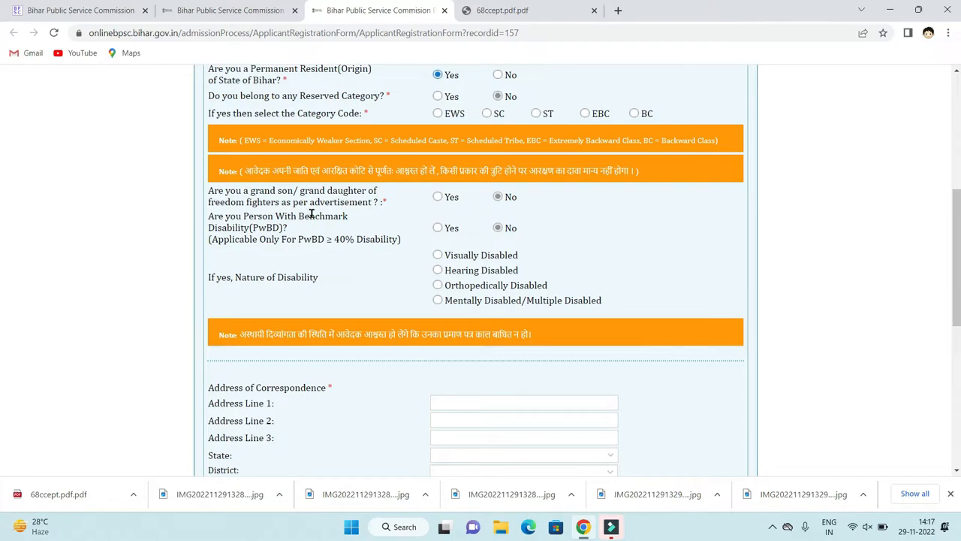
scroll(311, 214, down, 1)
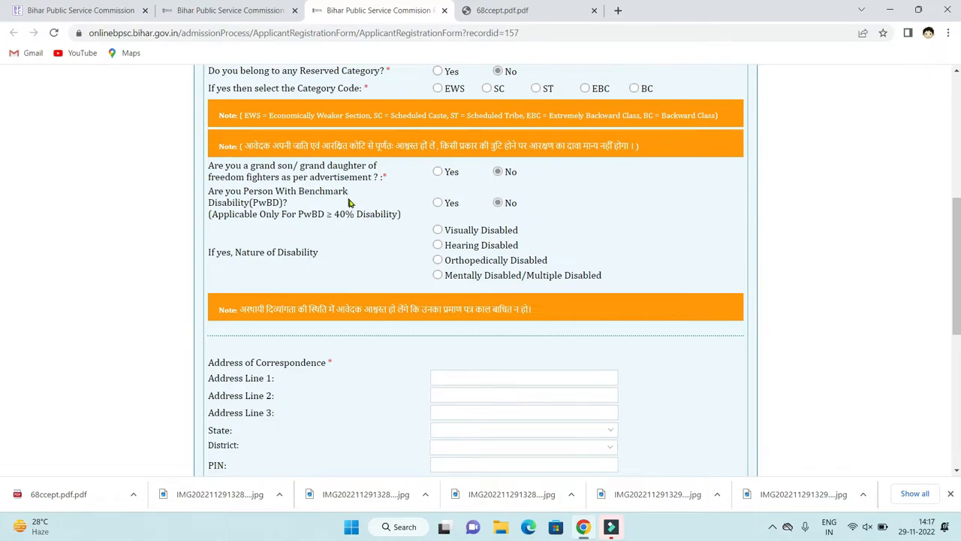
scroll(357, 202, down, 1)
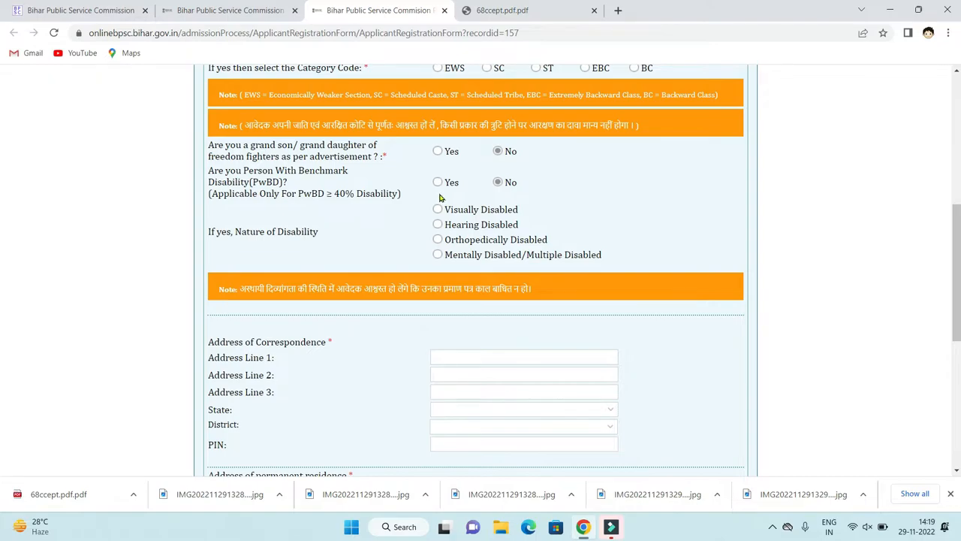
- Answer No to the concessional fee question and begin entering the e-mail address
scroll(434, 218, down, 1)
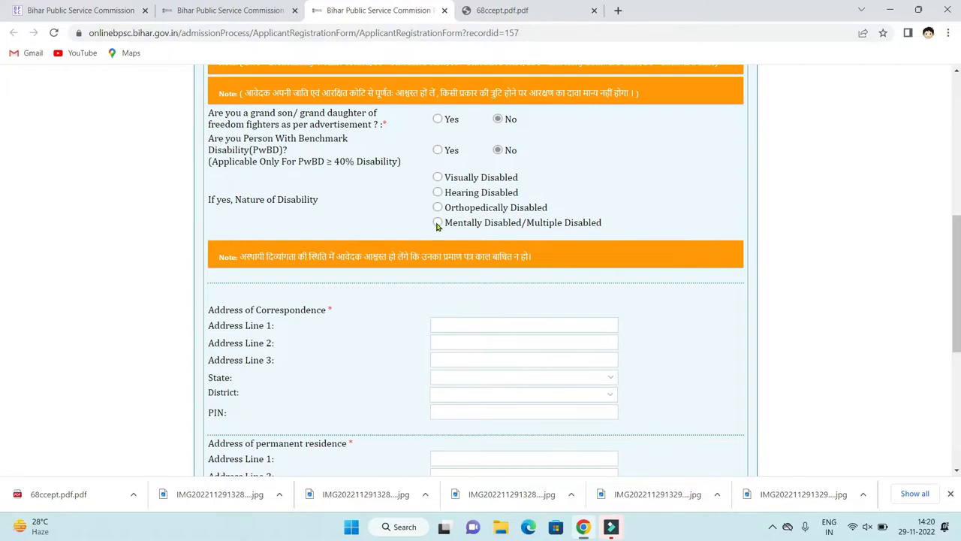
scroll(405, 218, down, 3)
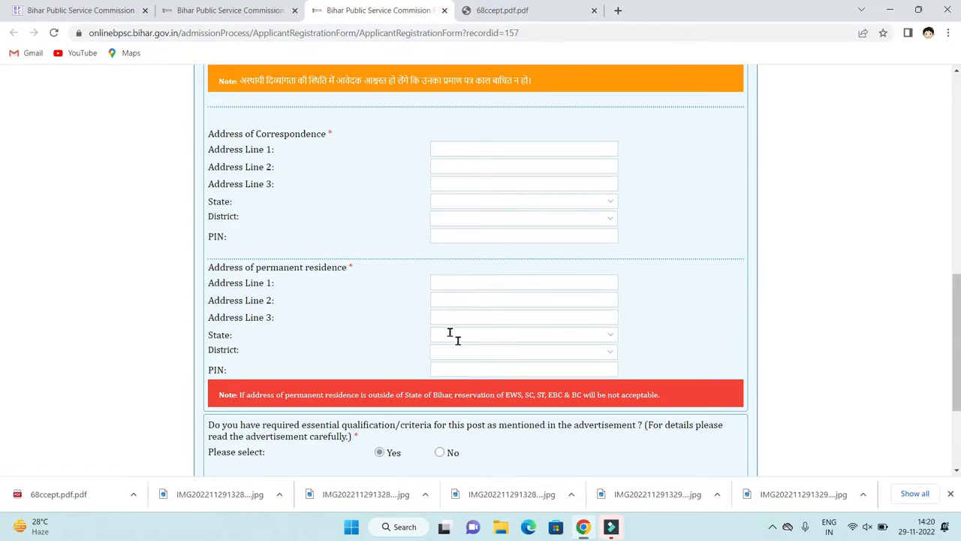
scroll(516, 337, down, 3)
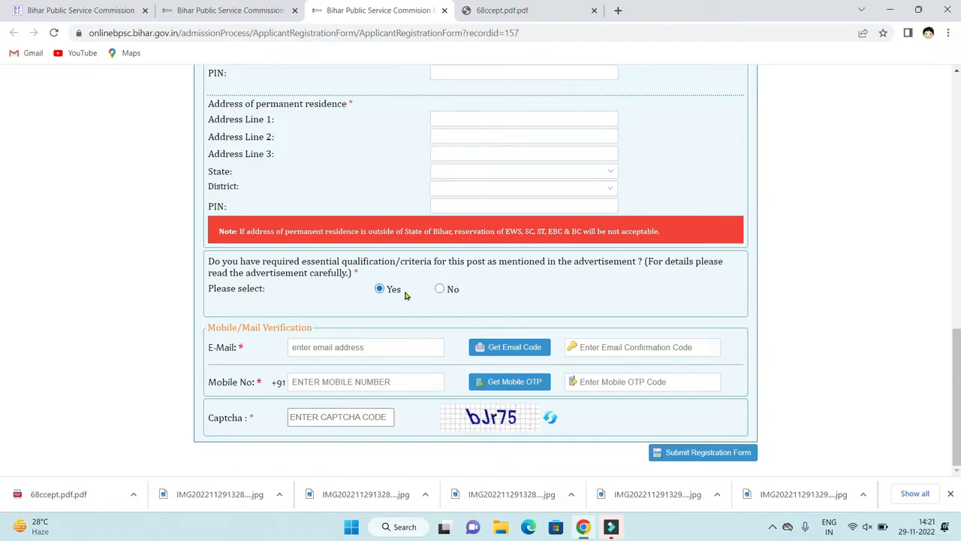
scroll(473, 266, up, 1)
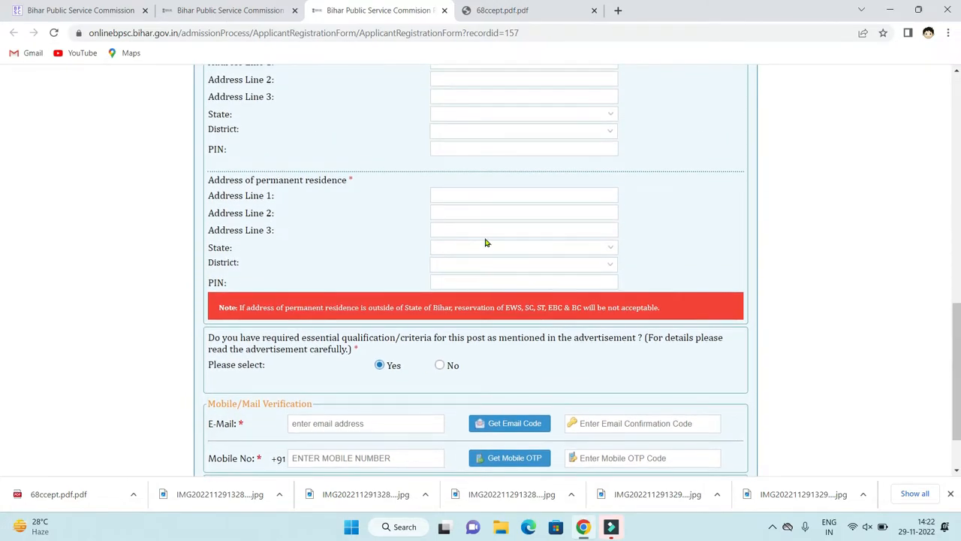
scroll(485, 242, down, 1)
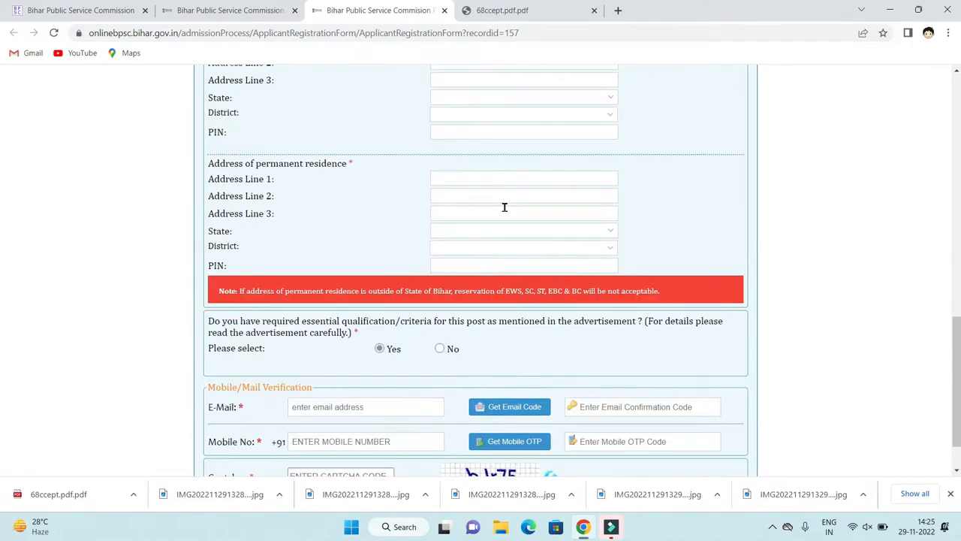
scroll(505, 208, up, 1)
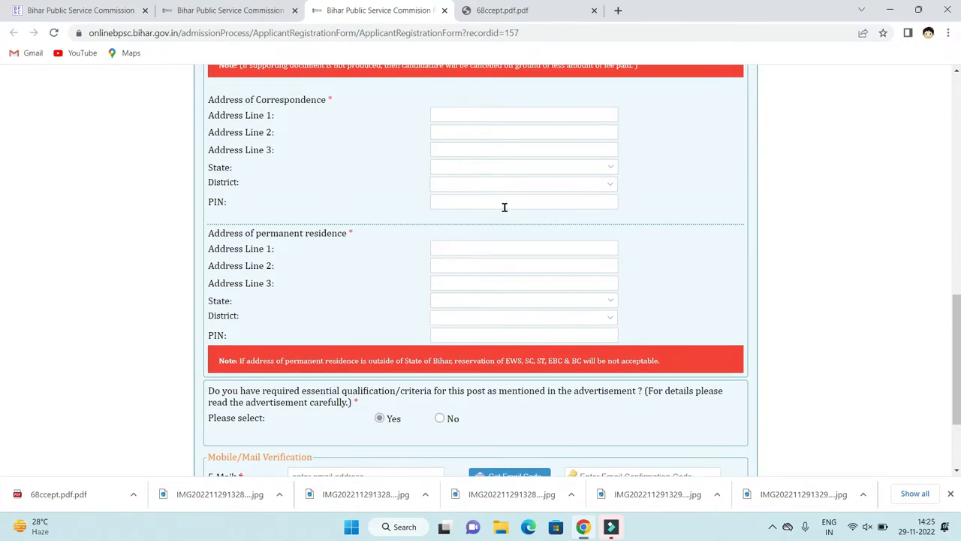
scroll(505, 207, up, 1)
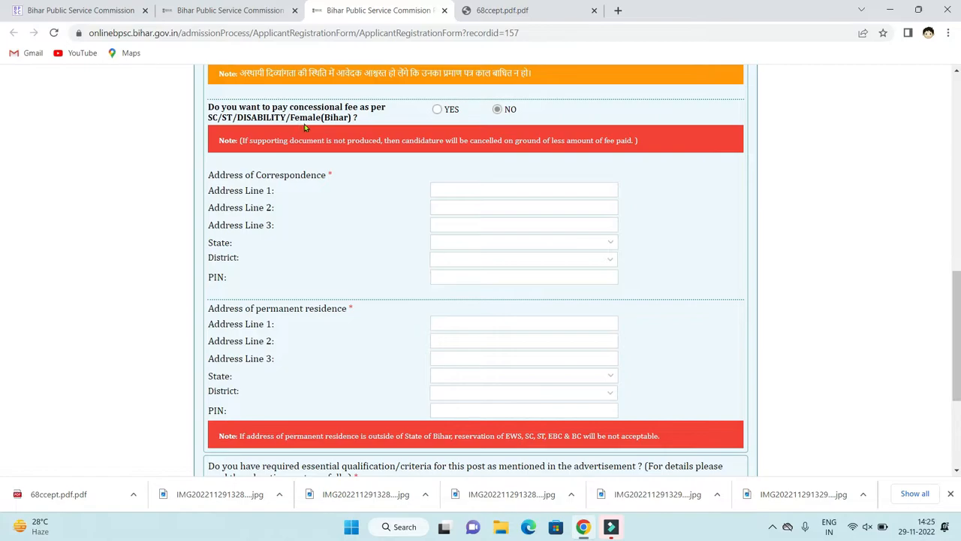
click(439, 110)
click(499, 110)
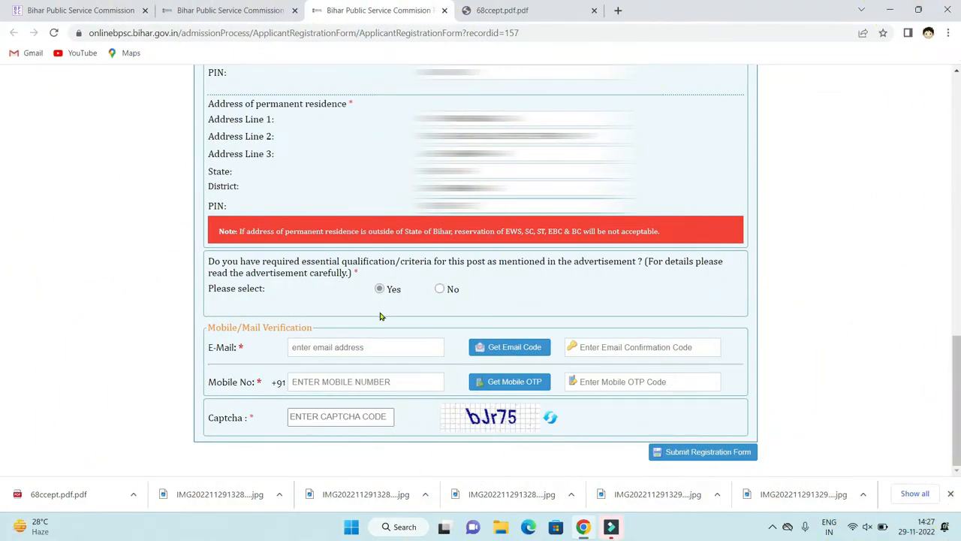
click(322, 347)
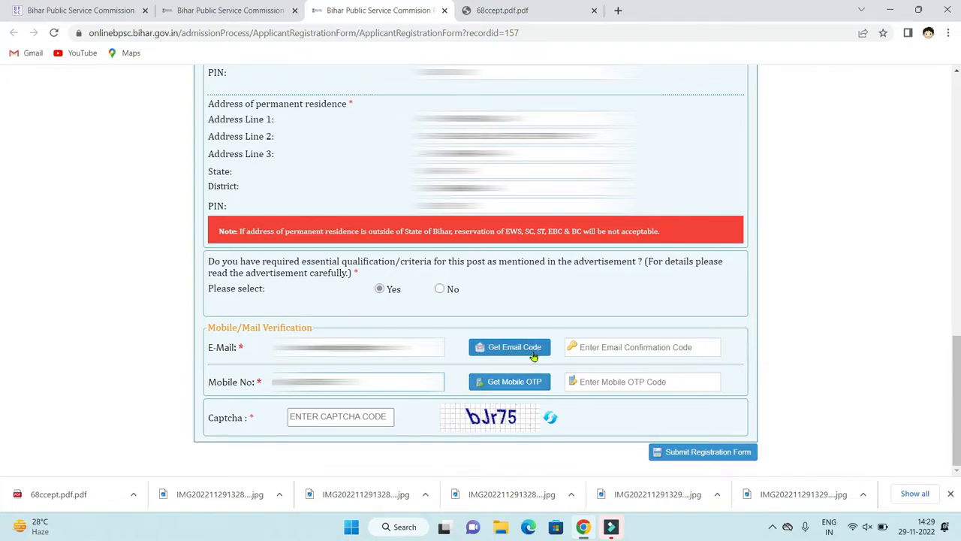
- Request the e-mail confirmation code and paste it into the confirmation code field
click(533, 354)
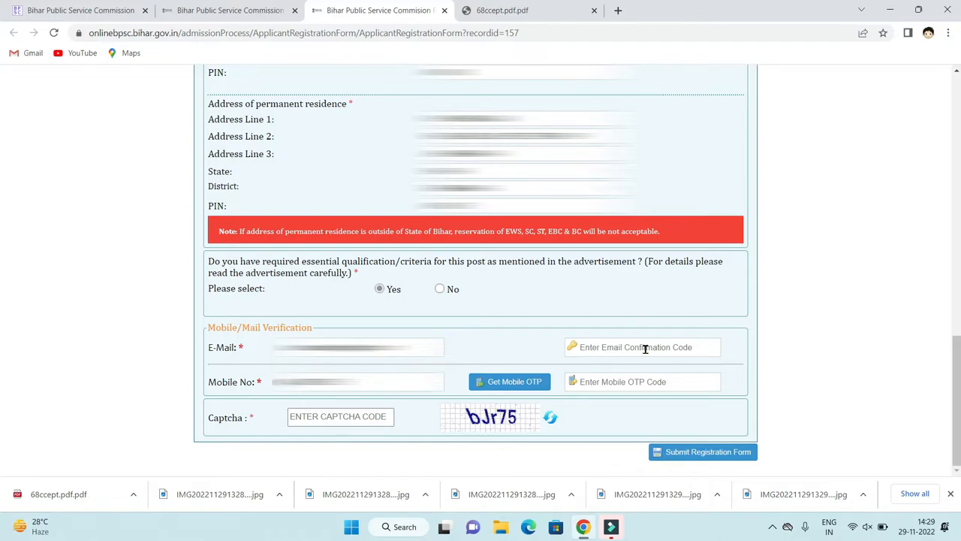
click(645, 349)
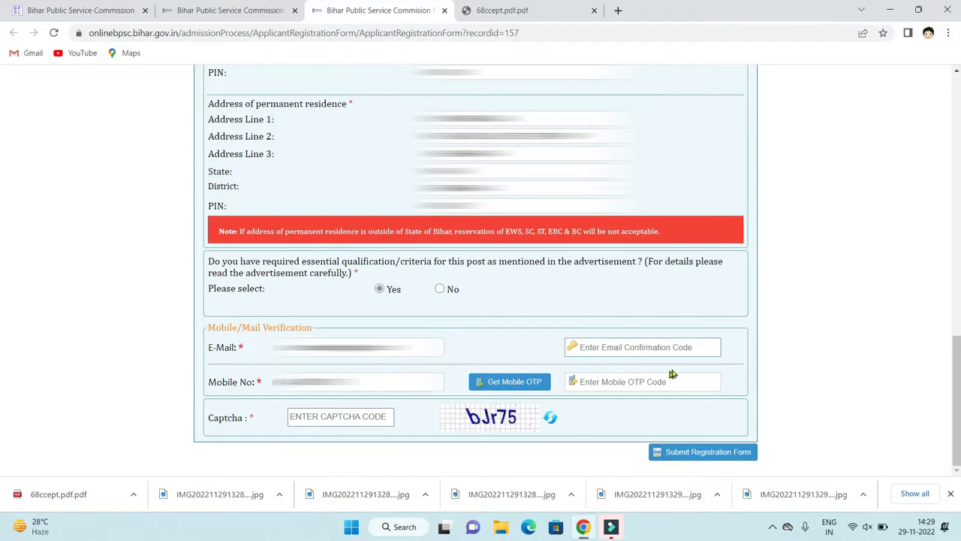
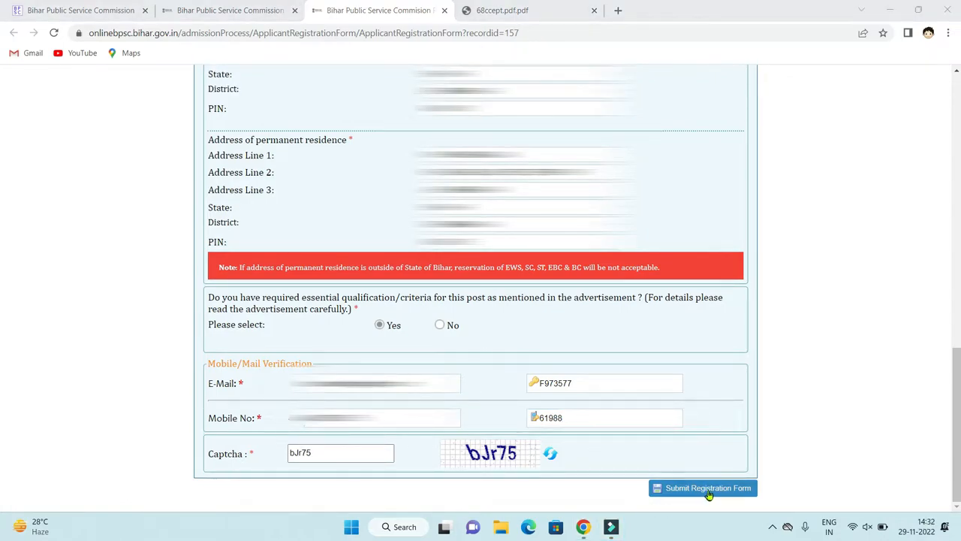
- Submit the 68th CCE registration form and confirm with Yes
click(710, 494)
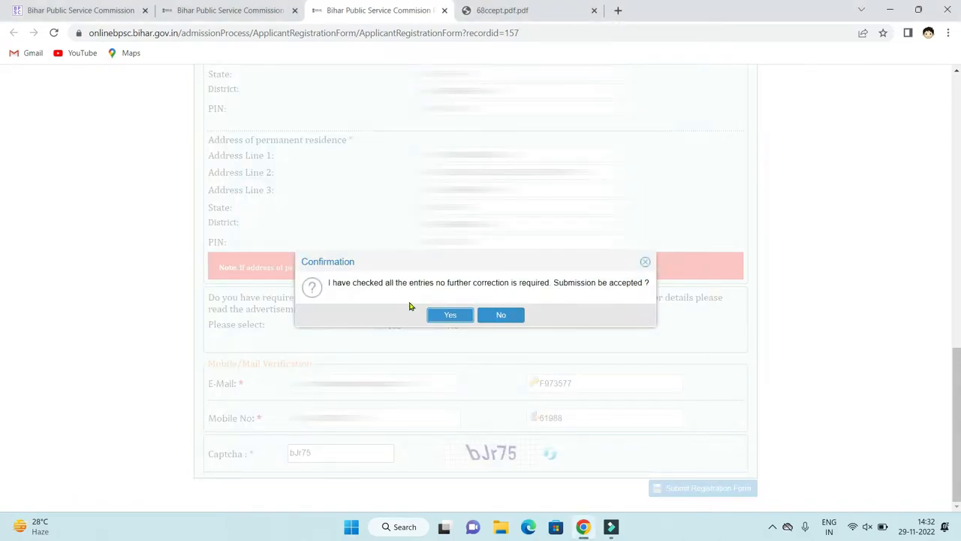
click(449, 316)
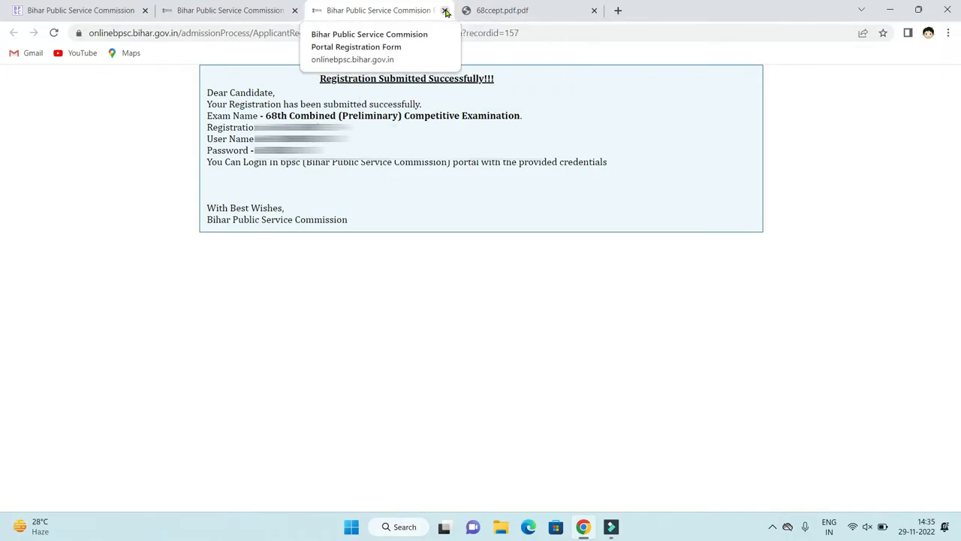
- Close the success tab and reopen the B.P.S.C. Online Application portal from the BPSC website
click(445, 11)
click(80, 11)
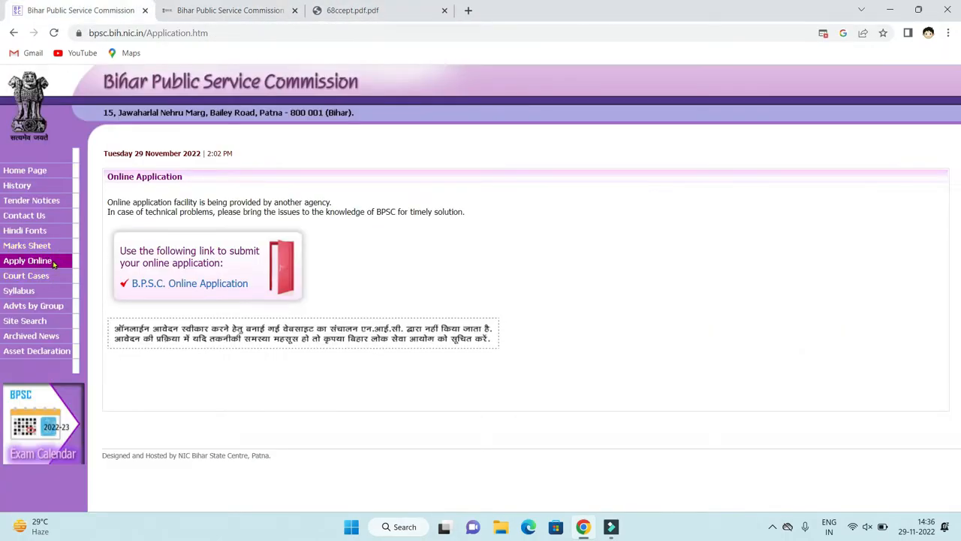
click(184, 290)
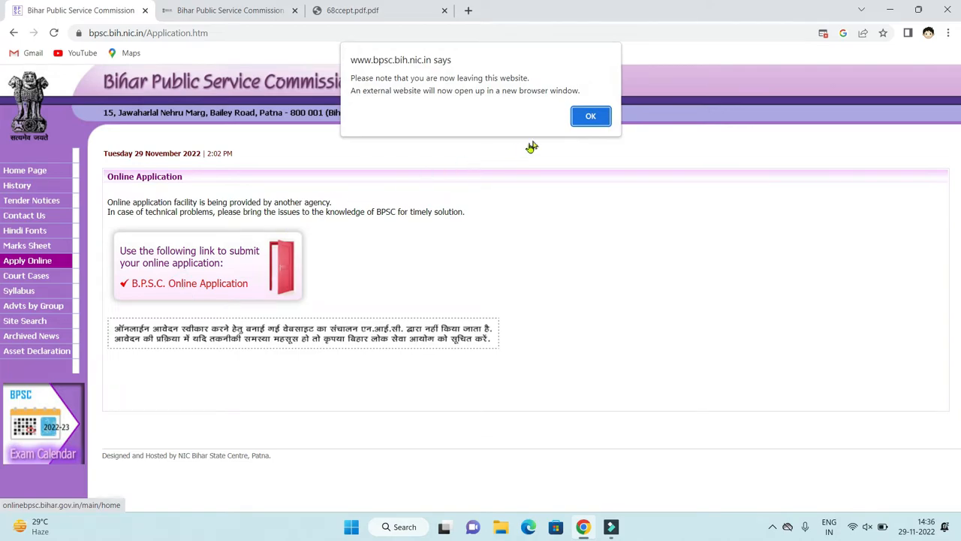
click(591, 115)
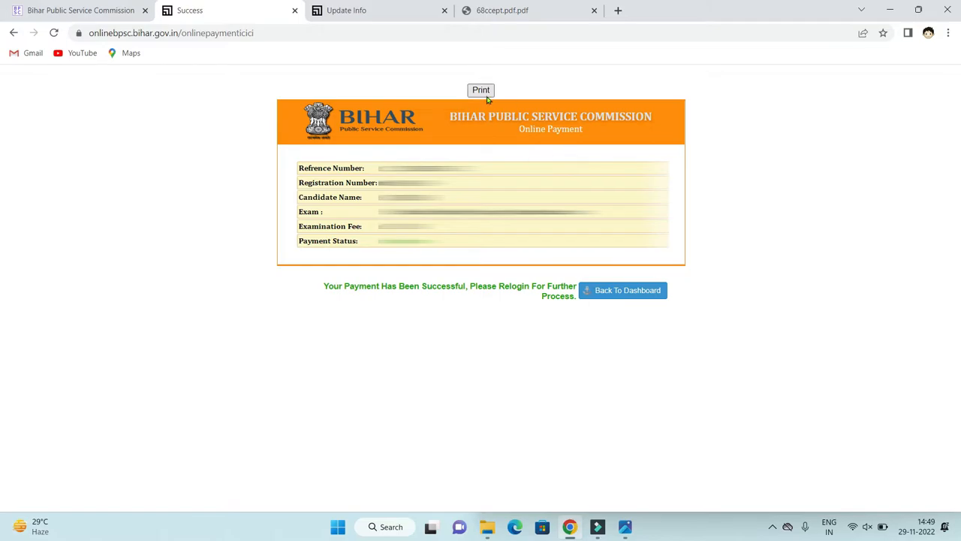
- Print the payment receipt, return to the dashboard, and open the 68th CCE PT application form
click(483, 92)
click(622, 299)
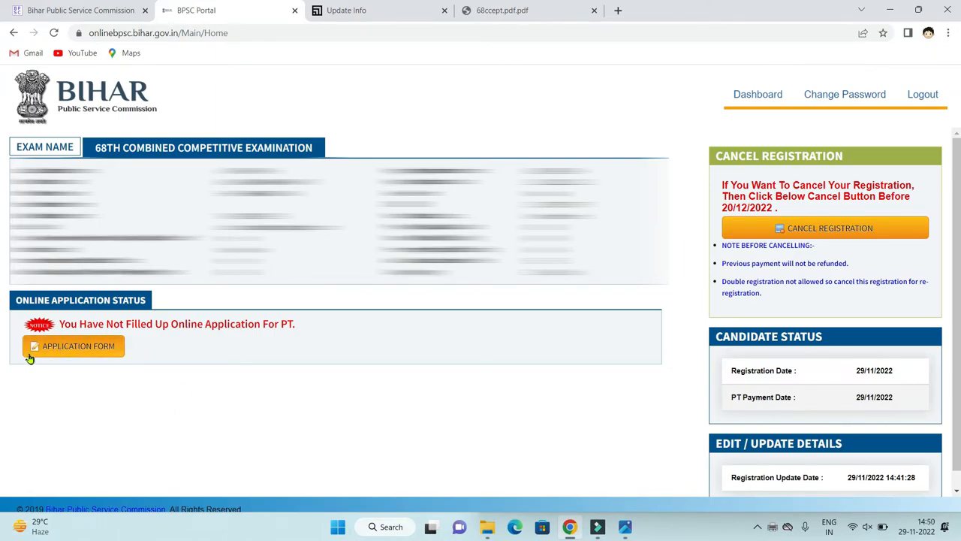
click(89, 353)
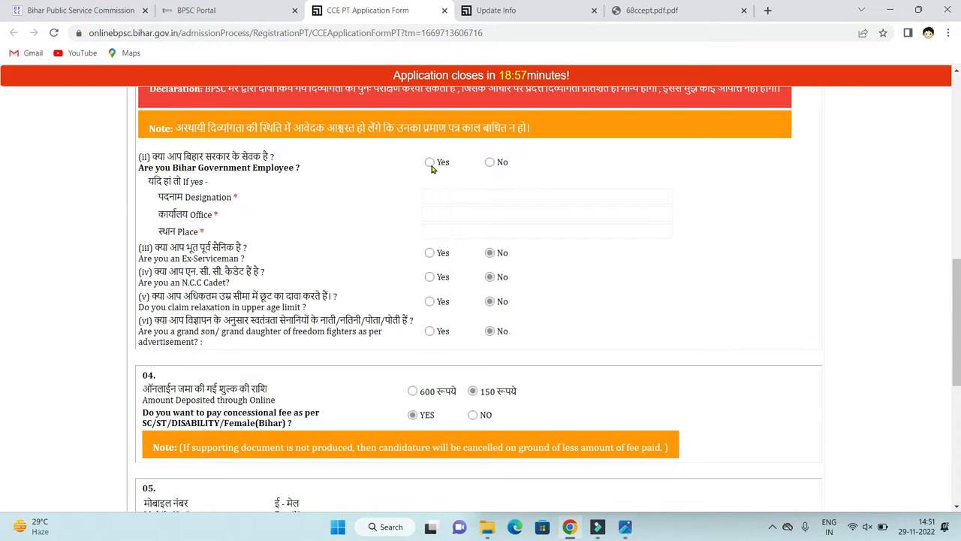
- Answer No to Bihar Government Employee and advance the PT form to the next page
click(489, 164)
scroll(250, 180, down, 1)
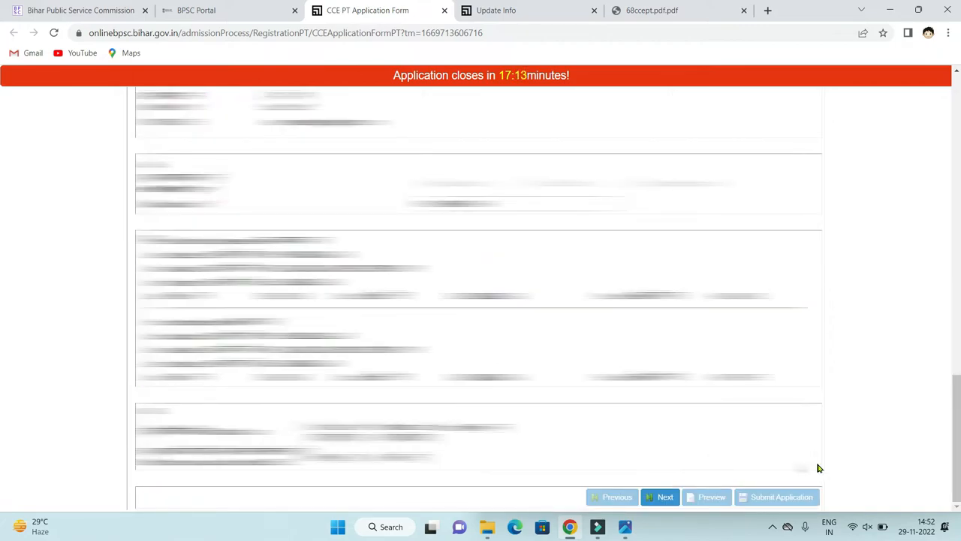
click(665, 498)
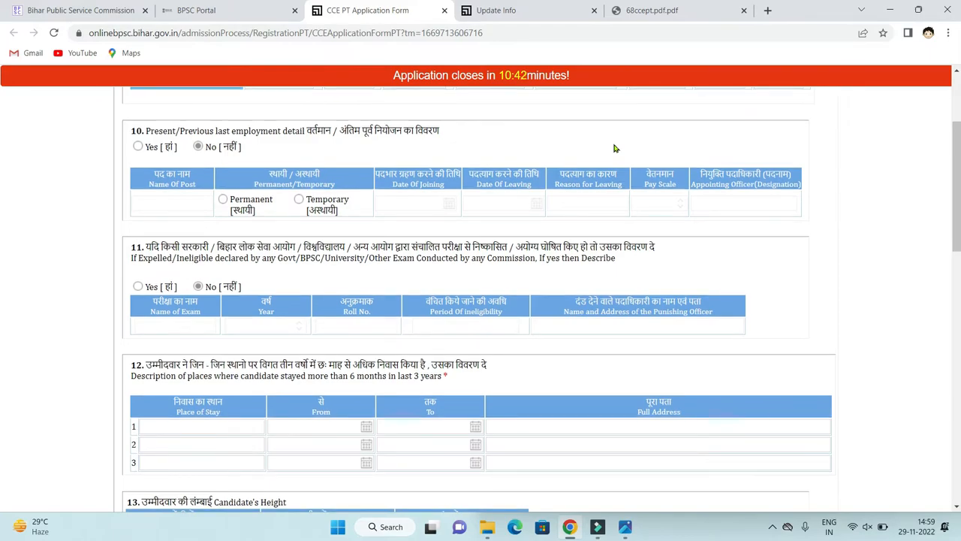
- Keep No for the expelled or ineligible question and continue down the form
scroll(616, 148, down, 1)
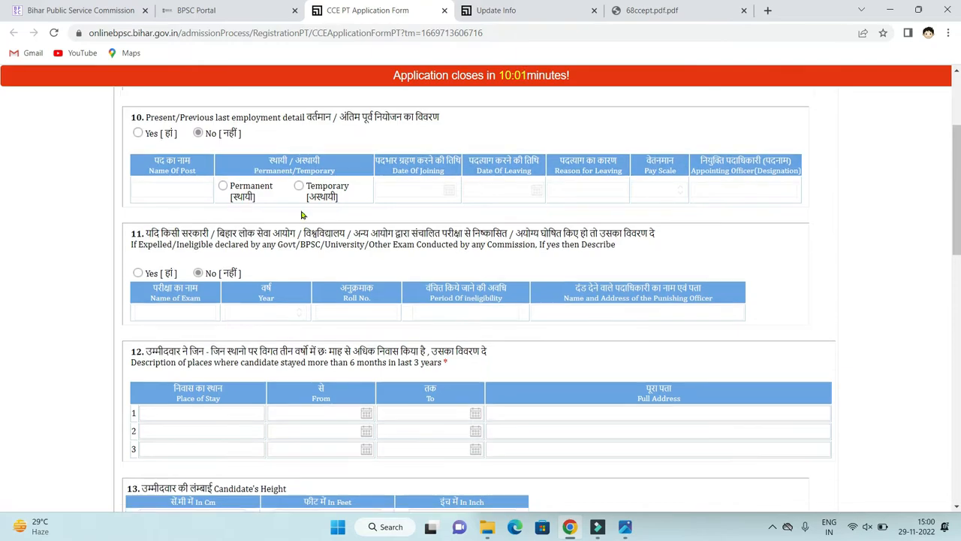
scroll(194, 185, down, 1)
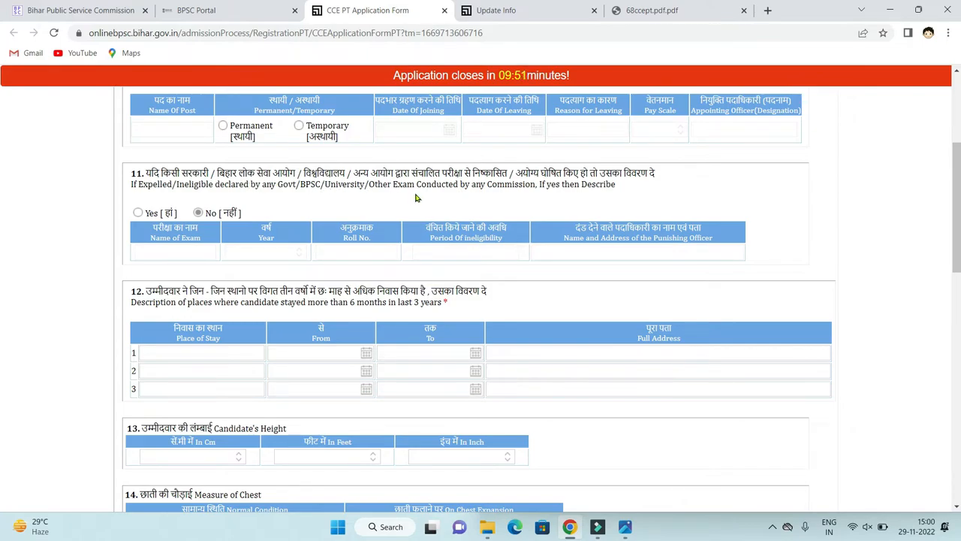
click(198, 214)
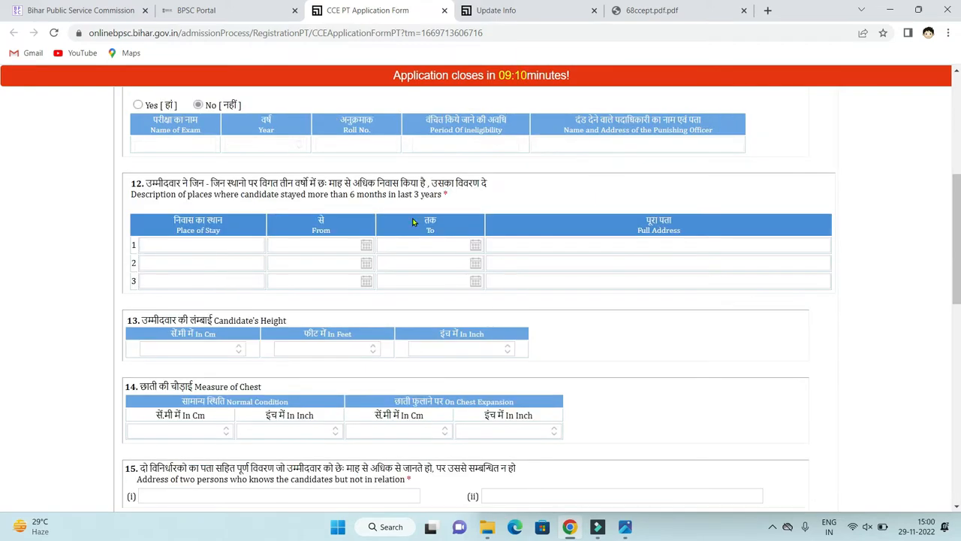
scroll(412, 221, down, 1)
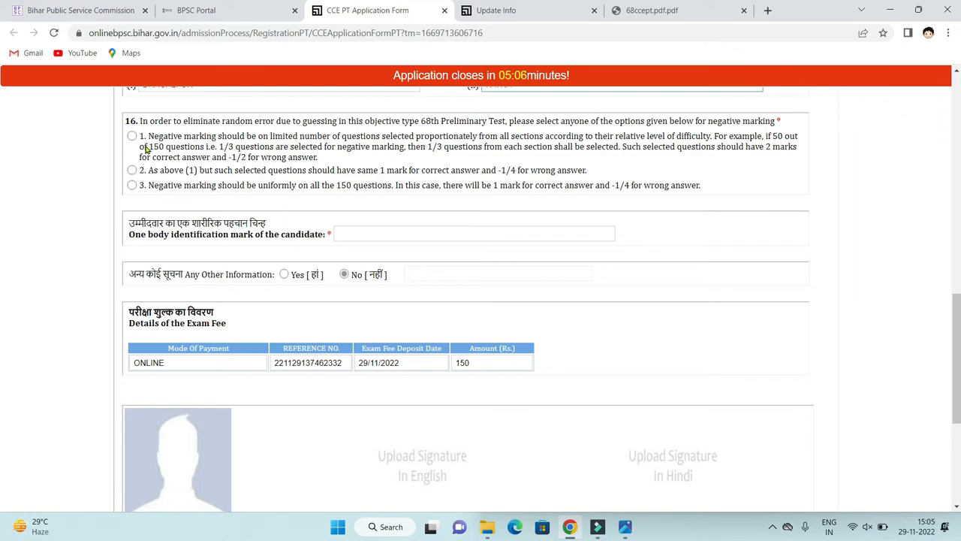
- Select negative-marking option 3, uniform marking across all 150 questions
click(132, 185)
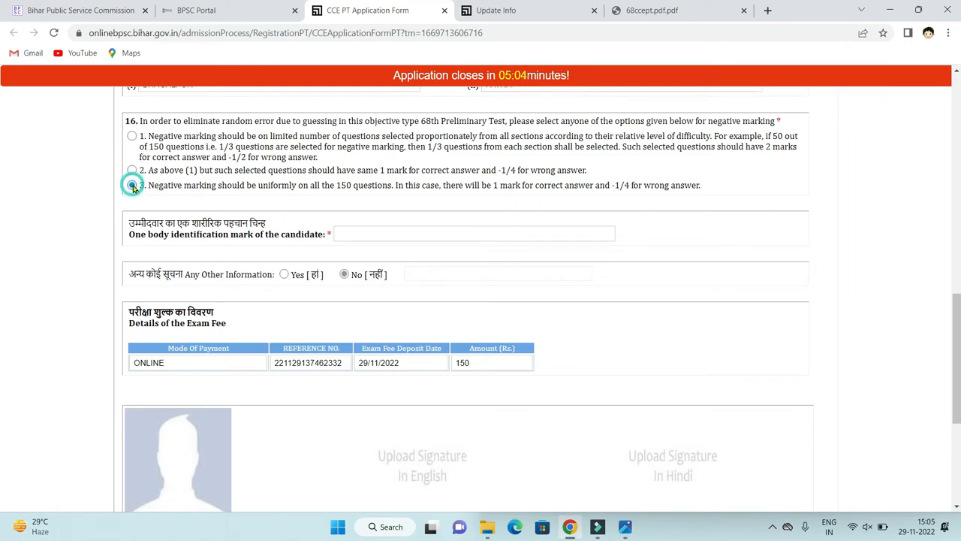